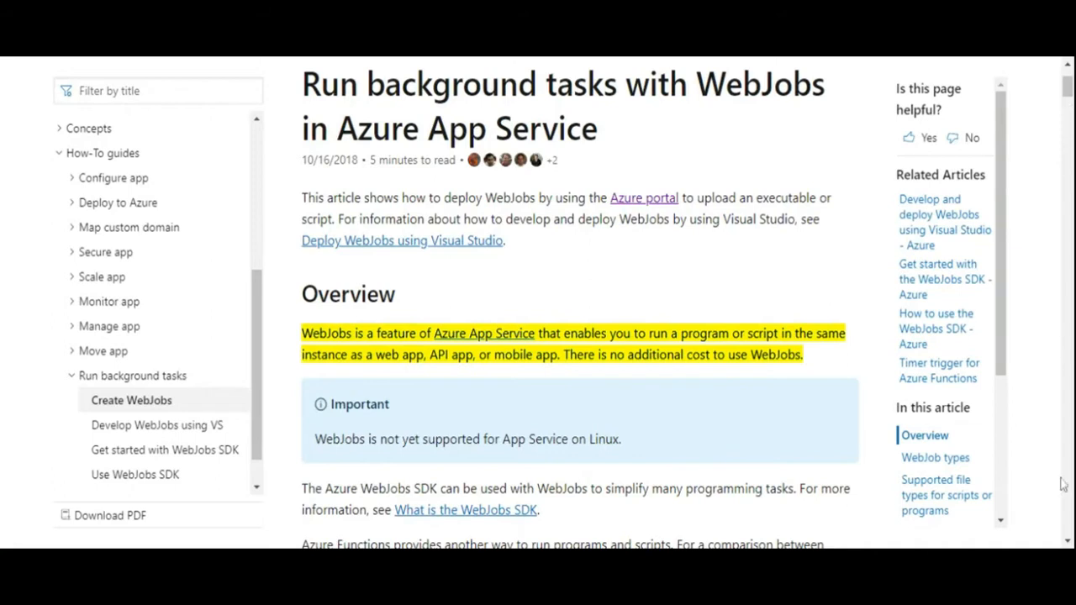
Read the WebJobs documentation article from its overview to the comparison of continuous and triggered WebJob types
left_click(1069, 543)
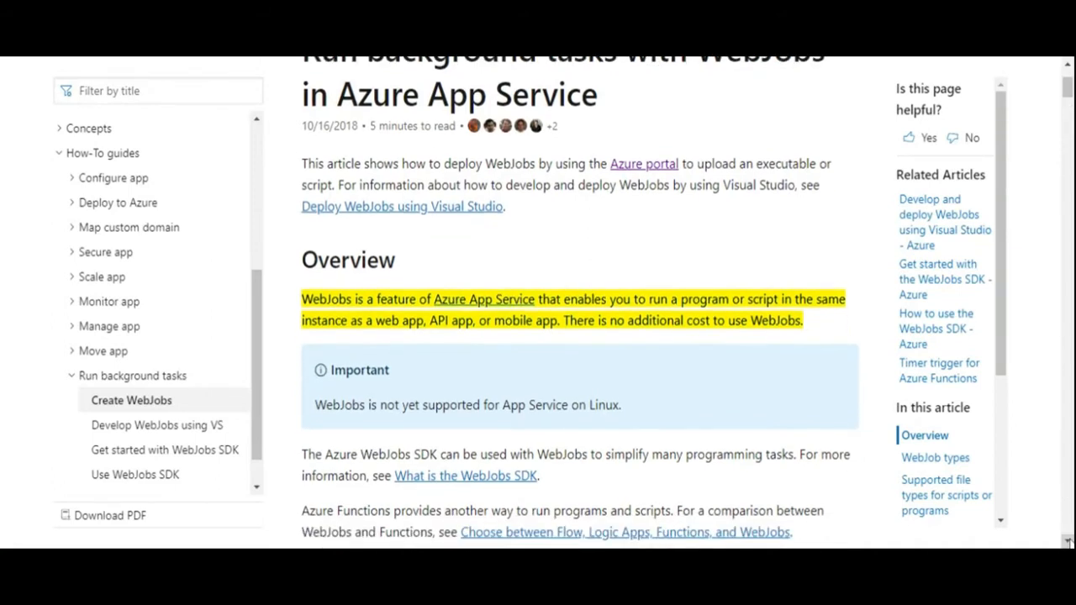
left_click(1069, 543)
left_click(1068, 543)
left_click(1069, 543)
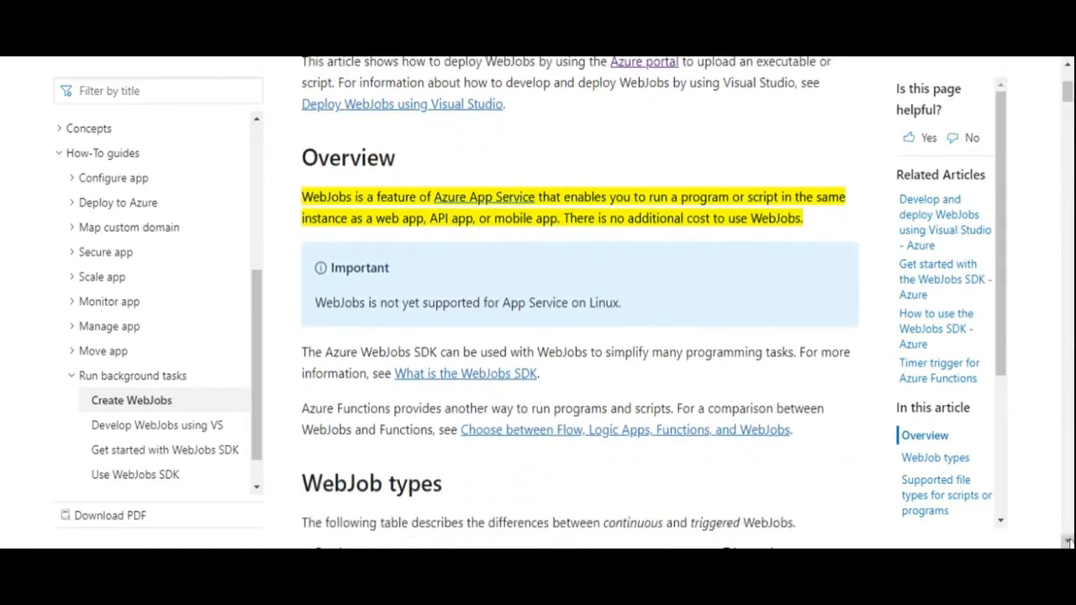
left_click(1069, 542)
left_click(1068, 542)
left_click(1068, 543)
left_click(1068, 543)
left_click(1069, 543)
left_click(1069, 542)
left_click(1068, 543)
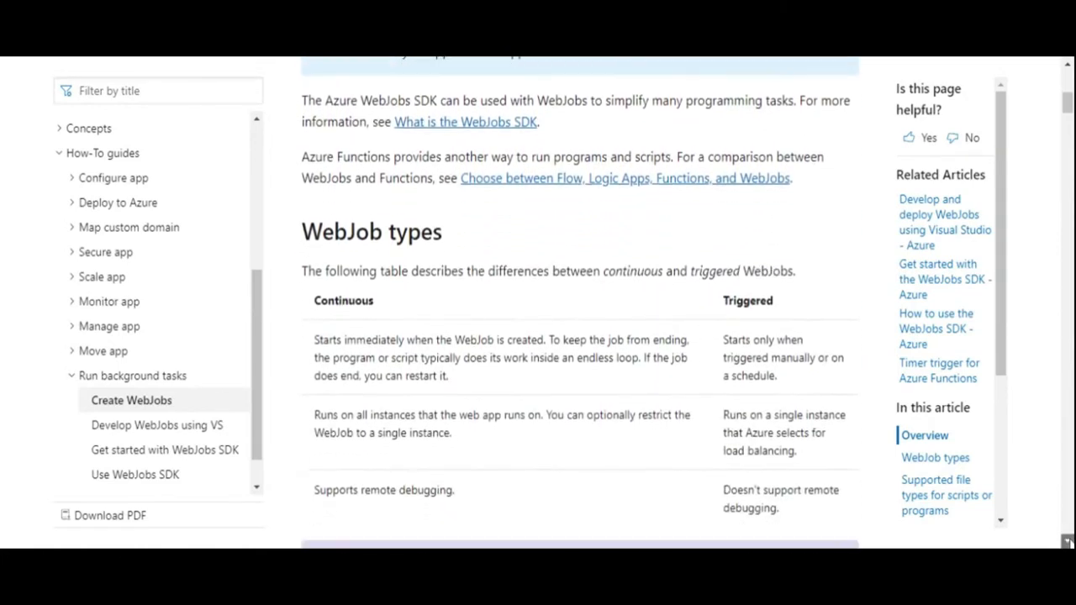
left_click(1069, 543)
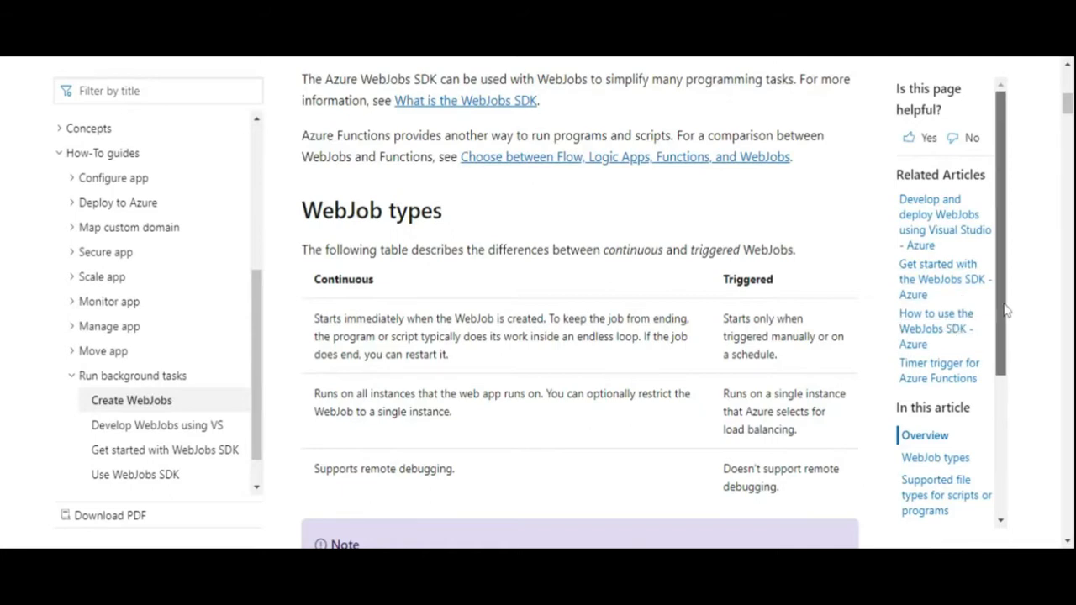
left_click_drag(1007, 312, 1007, 347)
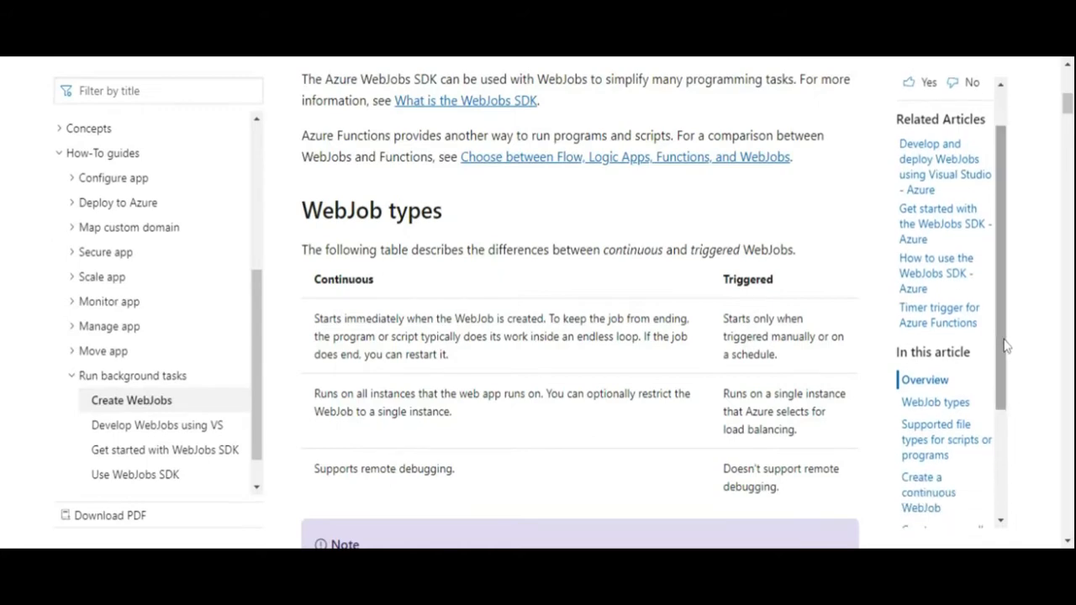
left_click_drag(1070, 88, 1069, 128)
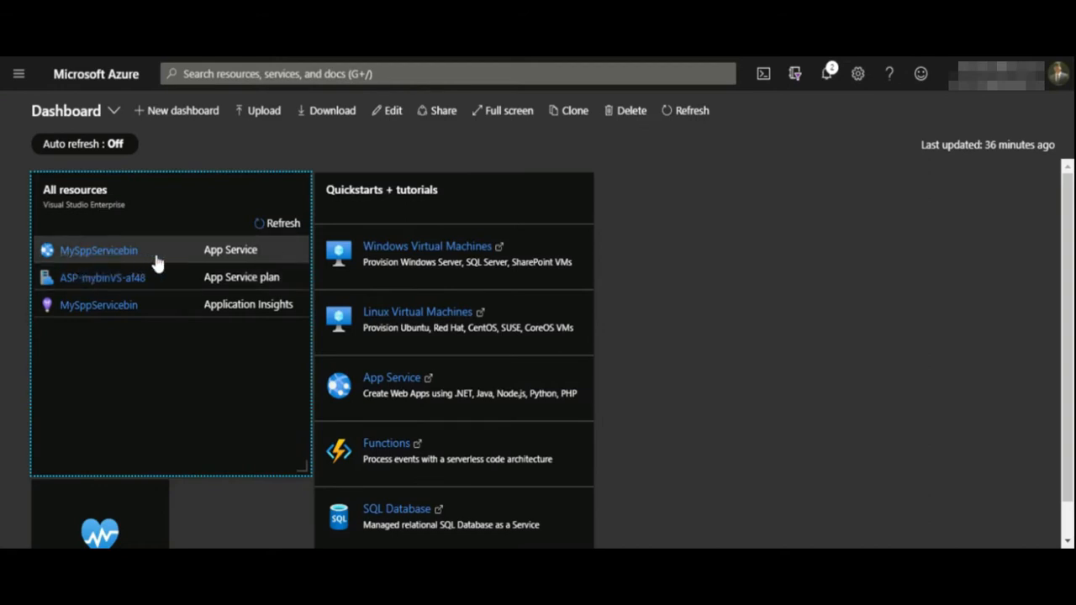
Open the WebJobs settings of the MySppServicebin App Service in the Azure portal
left_click(102, 254)
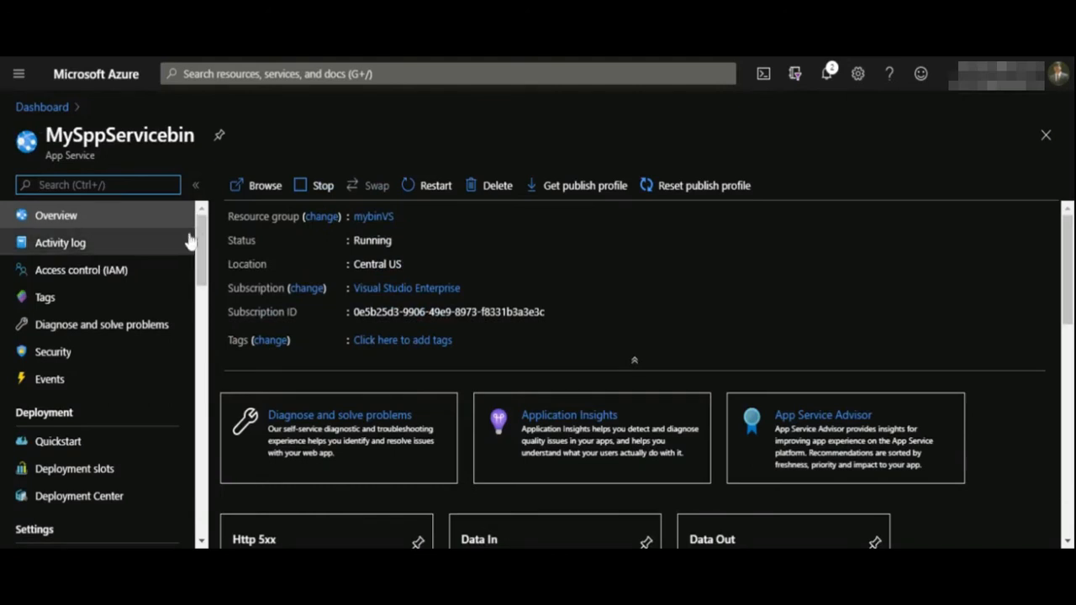
left_click_drag(205, 239, 186, 337)
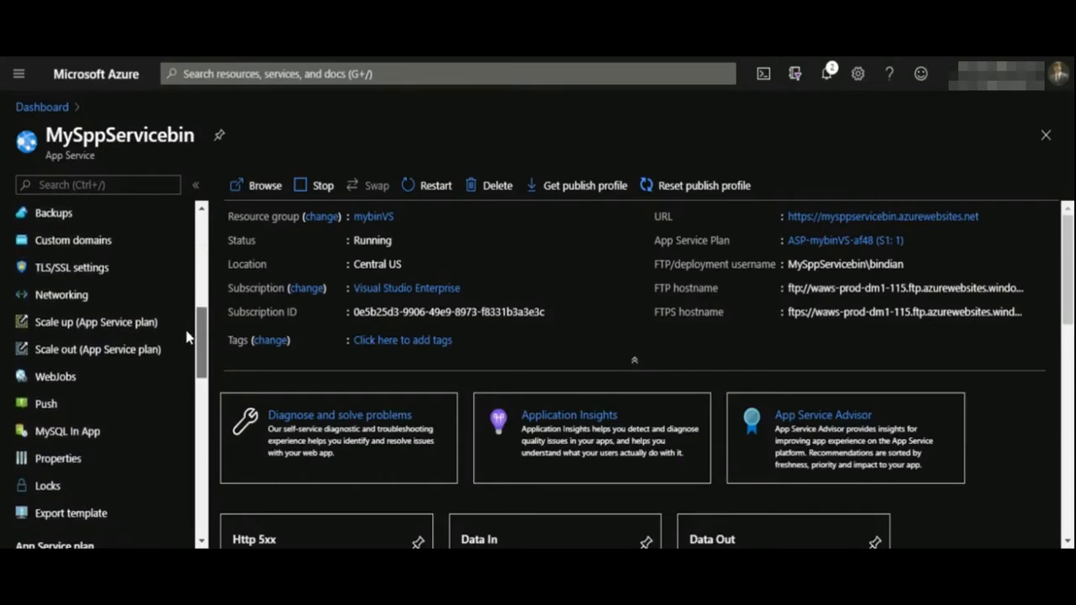
left_click(55, 380)
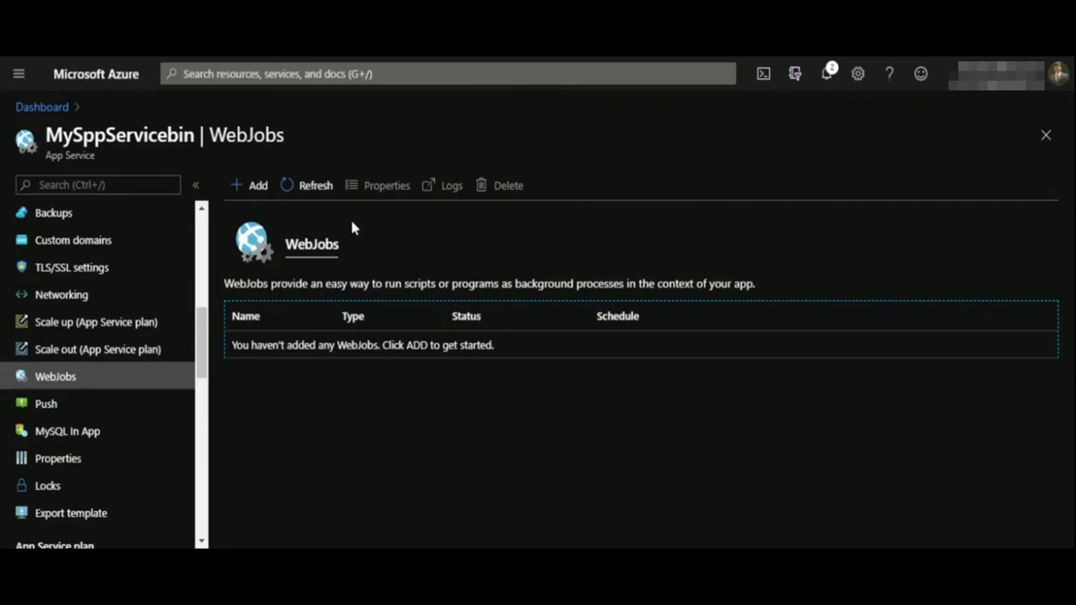
Start a new WebJob named Webjob1 and choose Webjob1.exe as its upload file
left_click(256, 187)
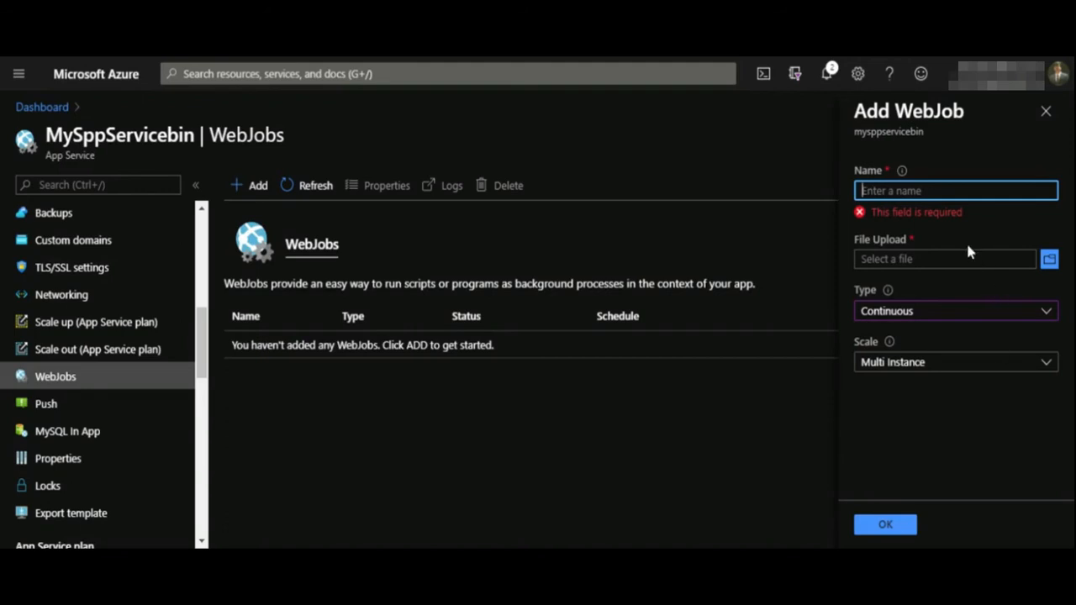
type("Webjo")
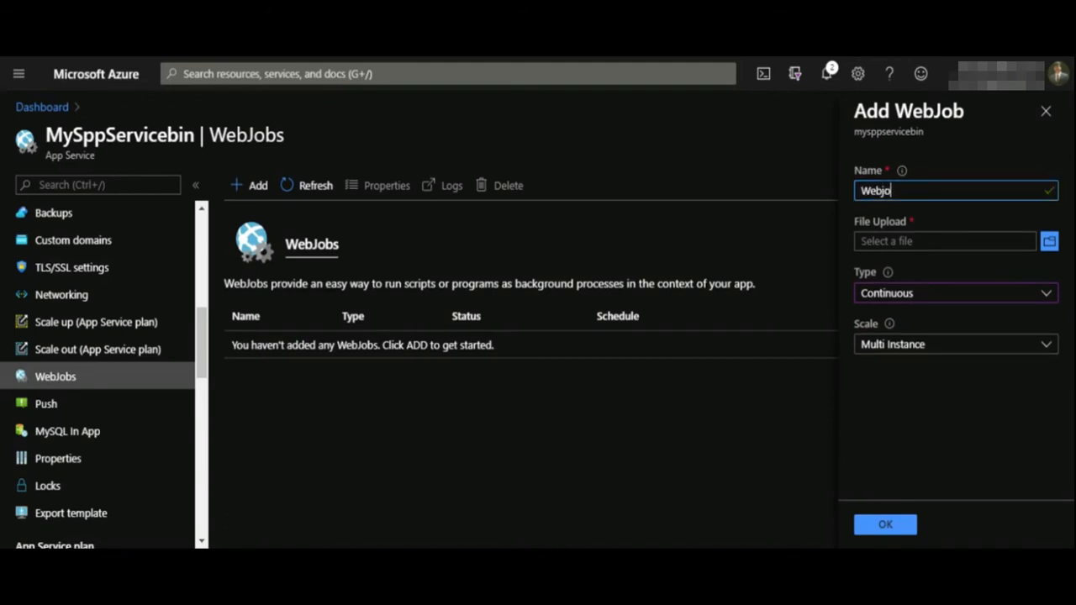
type("b1")
left_click(1050, 244)
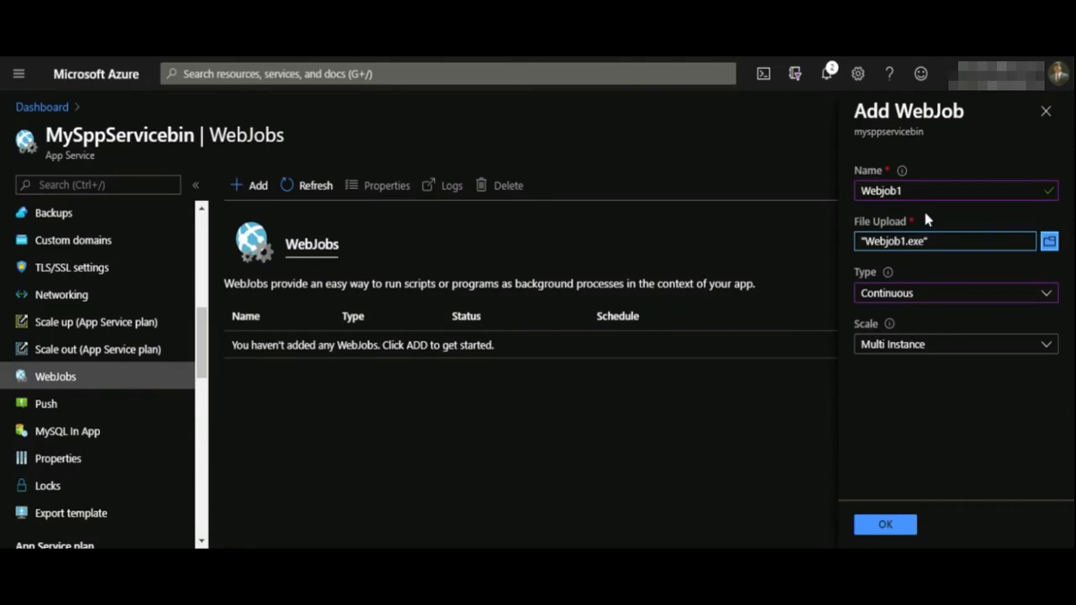
Examine the options offered for the new WebJob's type and scale
left_click(1046, 296)
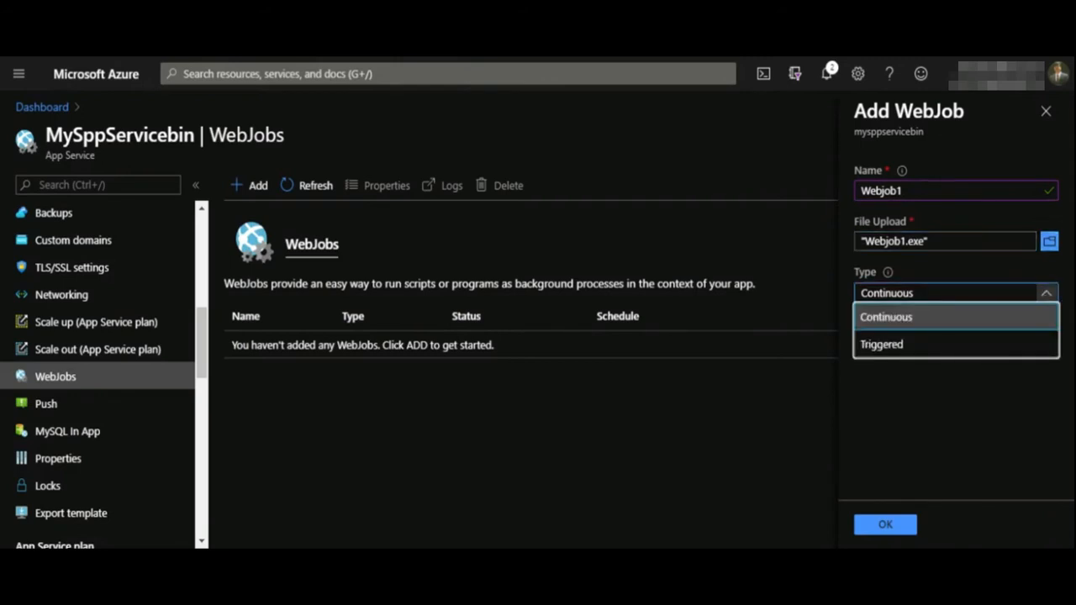
left_click(1046, 300)
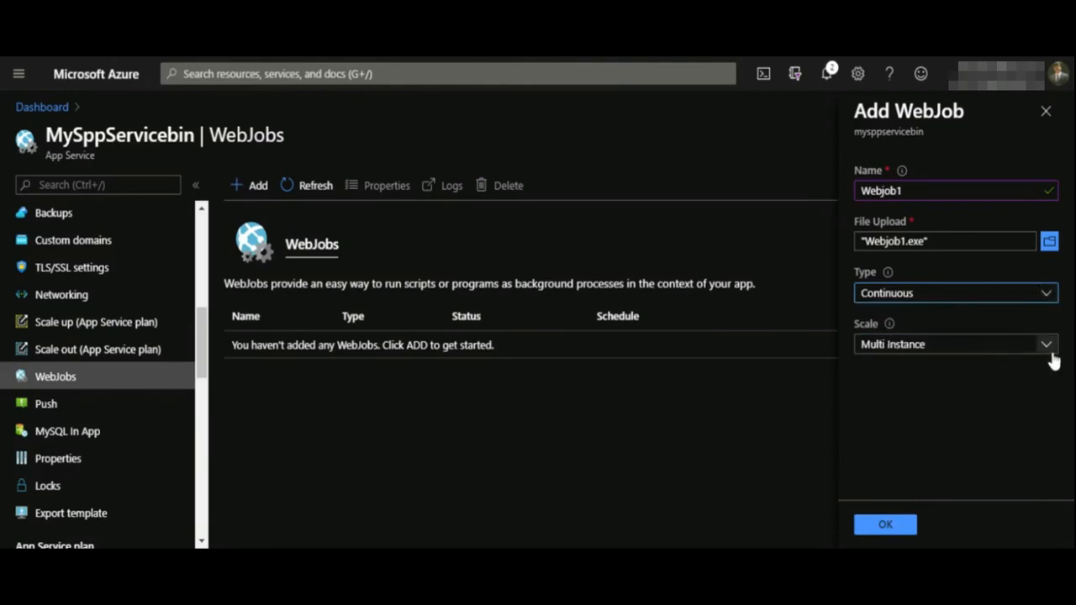
left_click(1046, 347)
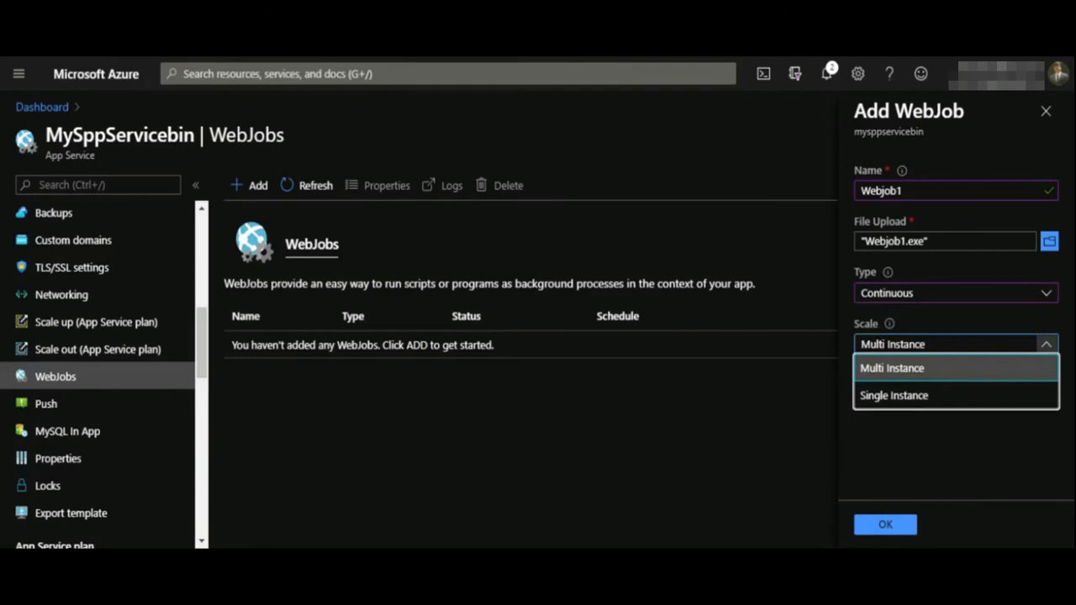
left_click(1048, 349)
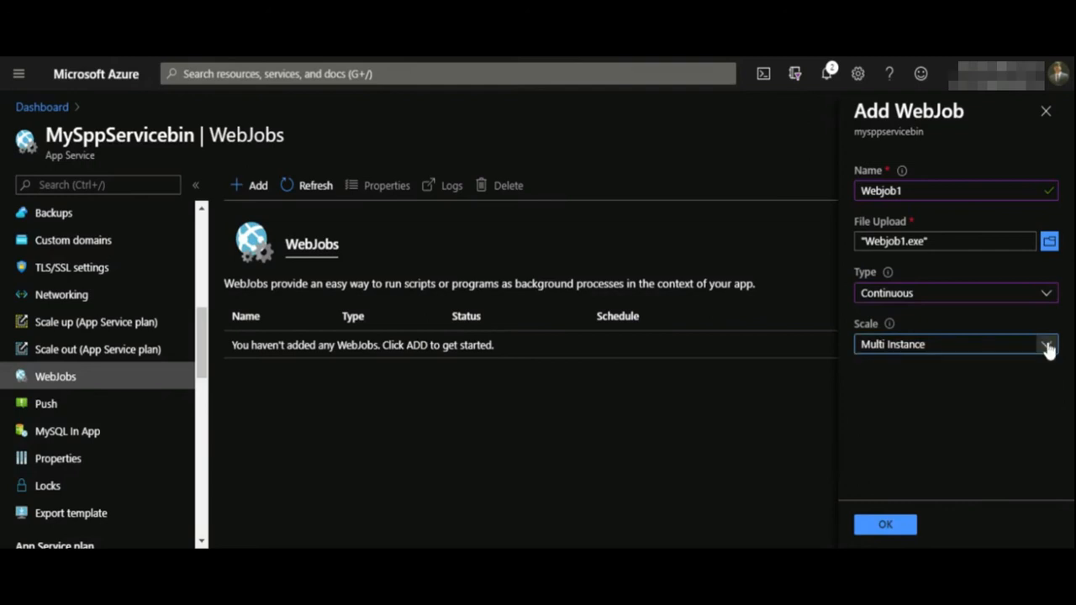
Set the new WebJob's type to Triggered
left_click(1047, 296)
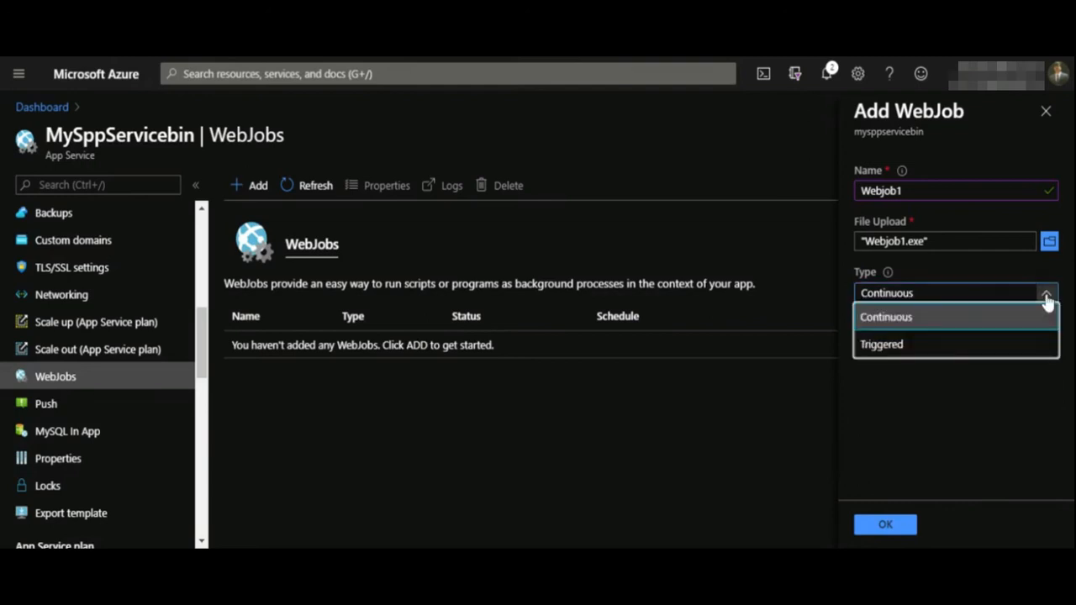
left_click(922, 345)
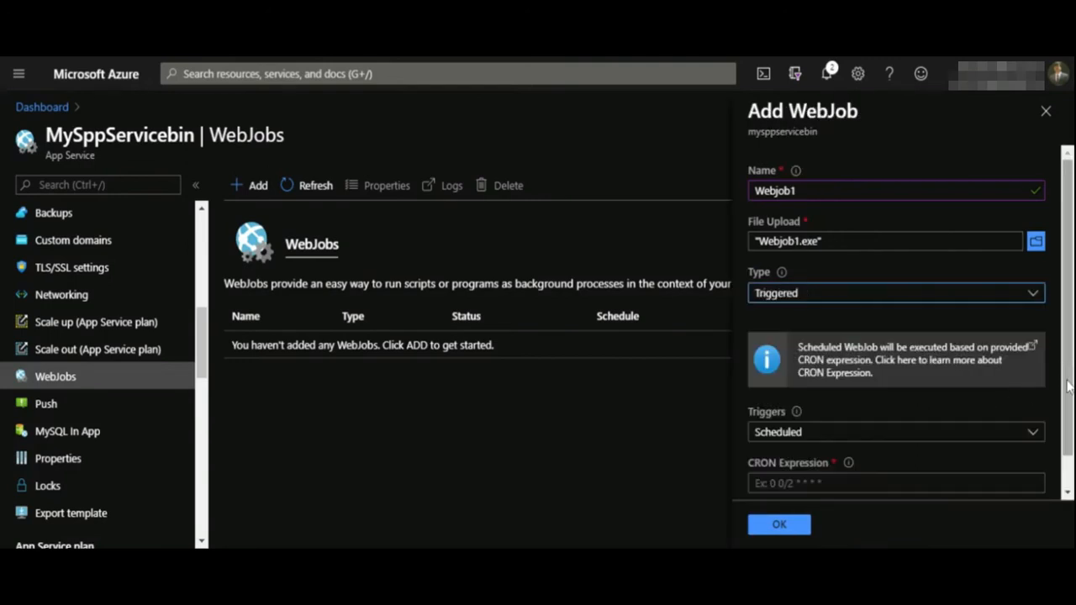
left_click_drag(1070, 389, 1072, 417)
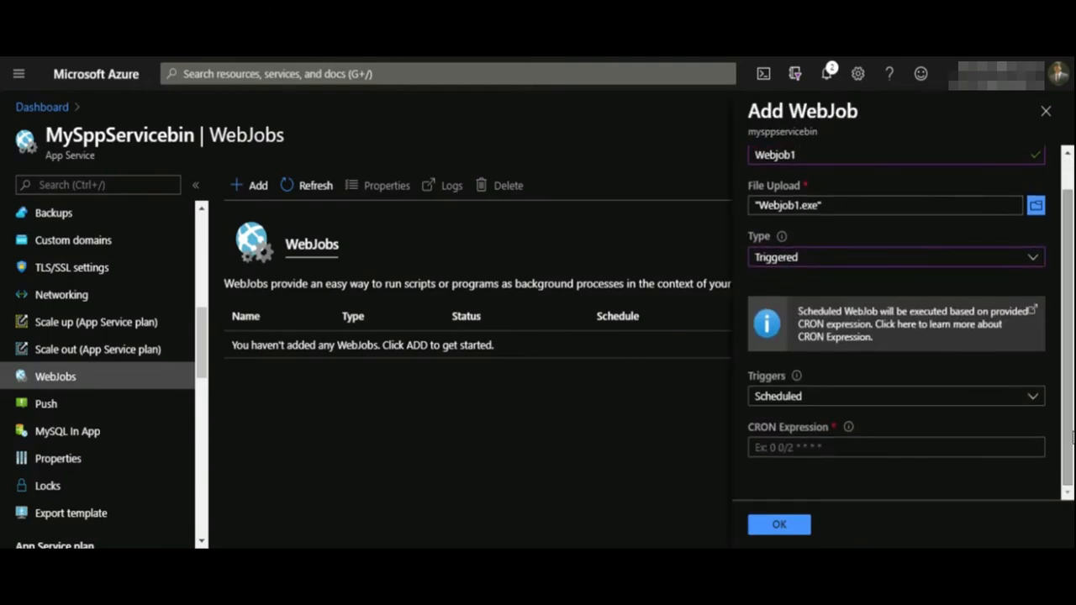
Try the Manual trigger for the WebJob and switch it back to Scheduled
left_click(943, 407)
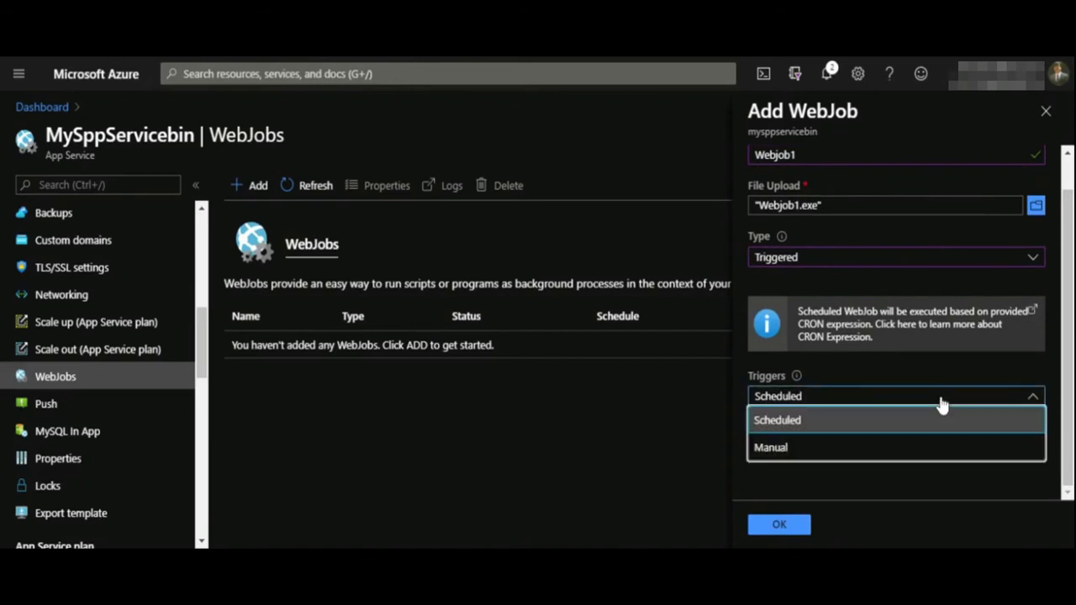
left_click(882, 448)
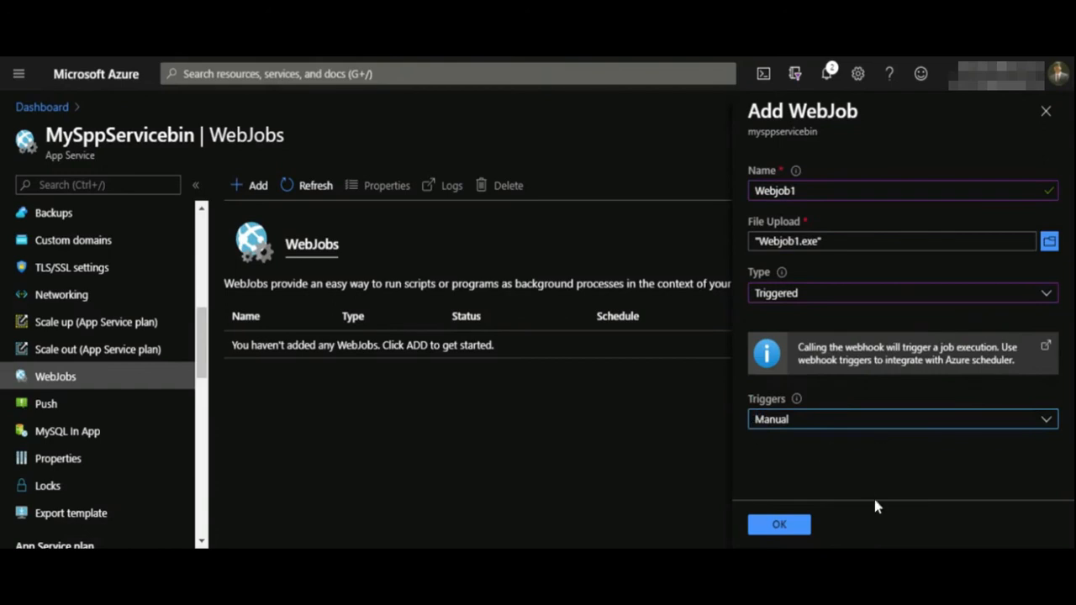
left_click(853, 418)
left_click(778, 442)
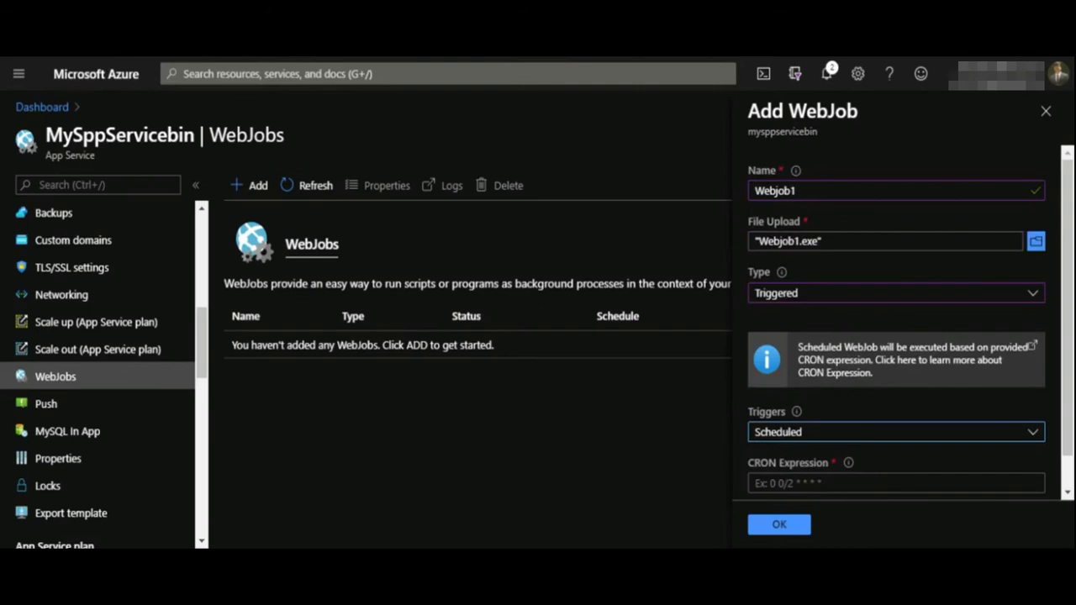
mouse_move(850, 463)
Set the WebJob's trigger to Manual and create the WebJob
left_click(922, 438)
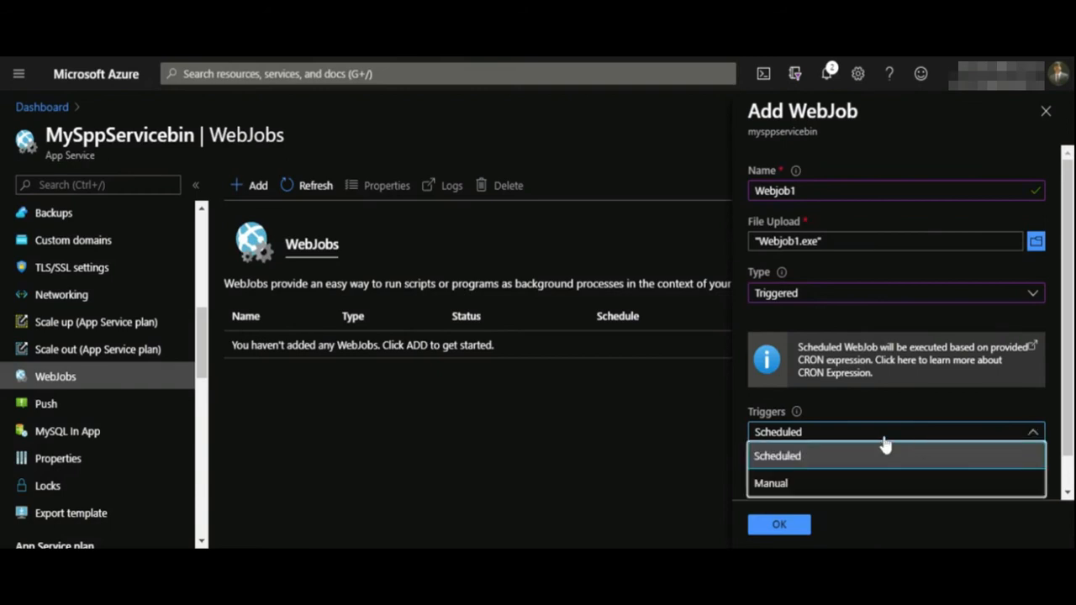
left_click(770, 482)
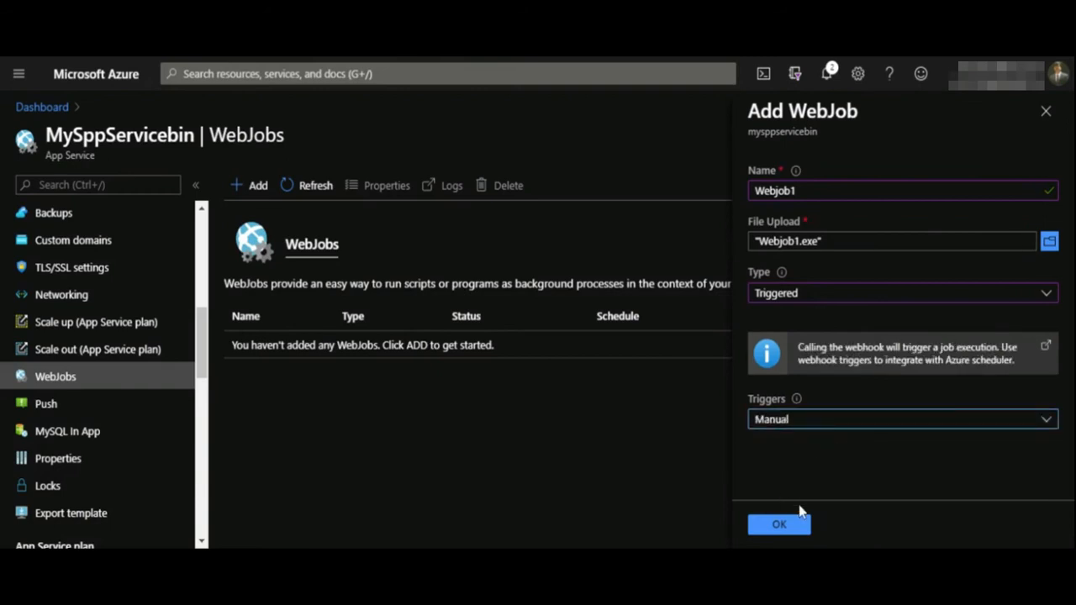
left_click(776, 530)
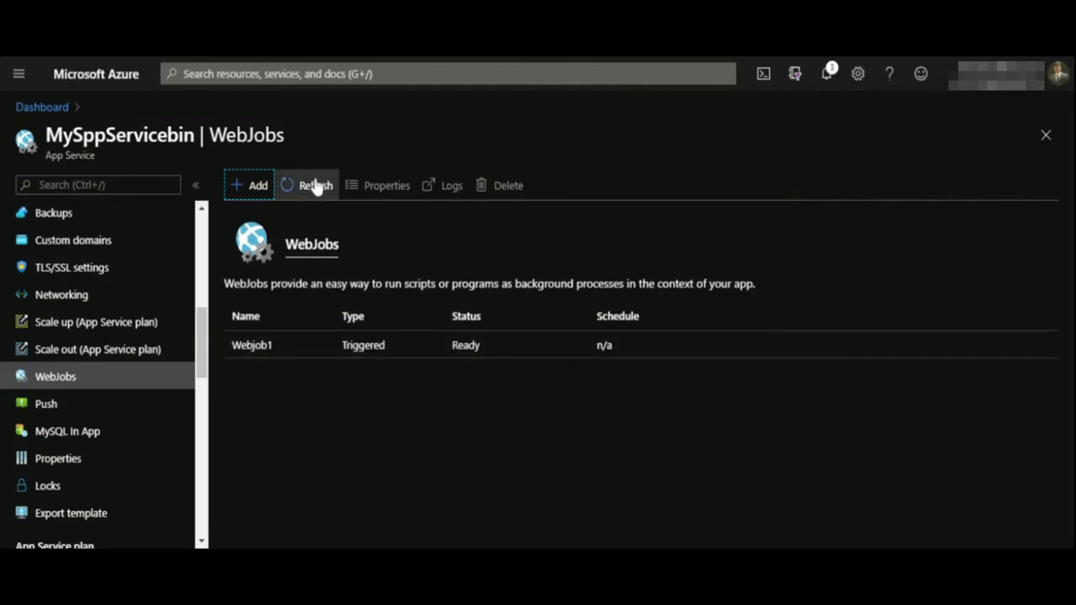
Run Webjob1 from the WebJobs list and confirm the run
left_click(249, 356)
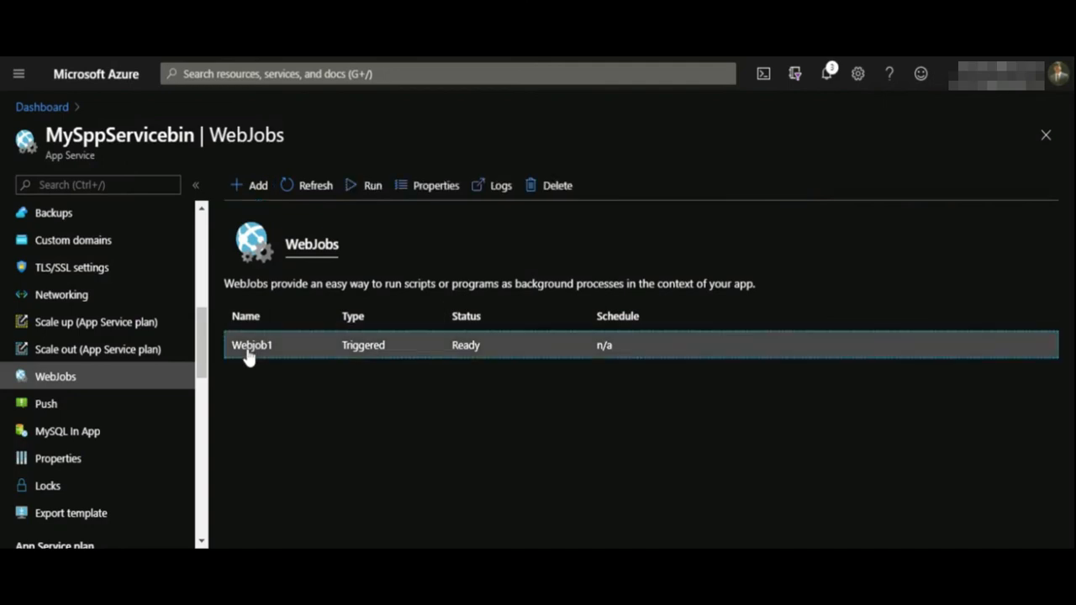
left_click(366, 187)
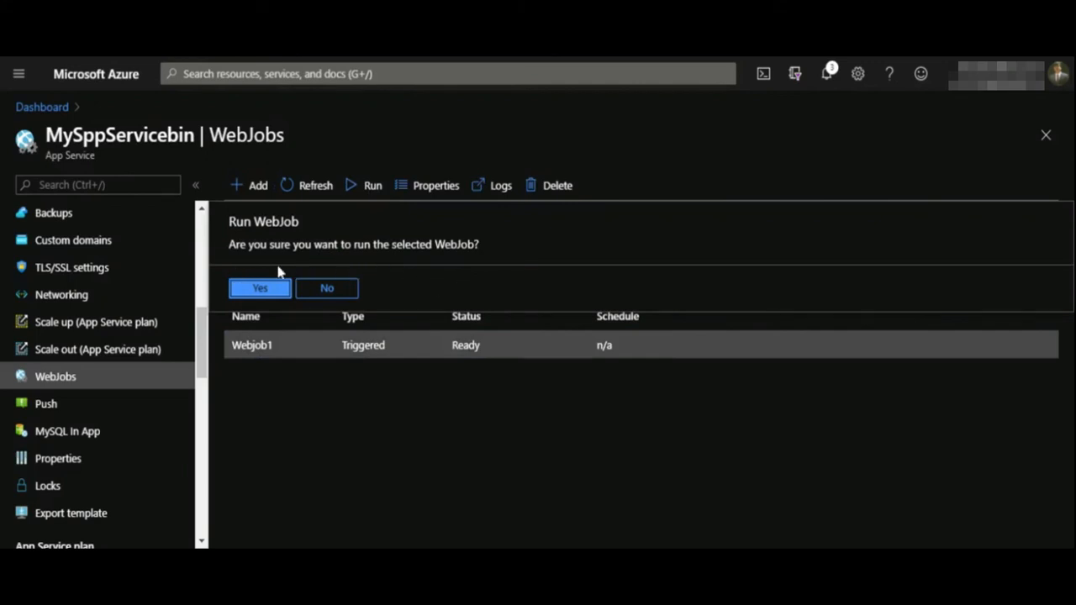
left_click(259, 293)
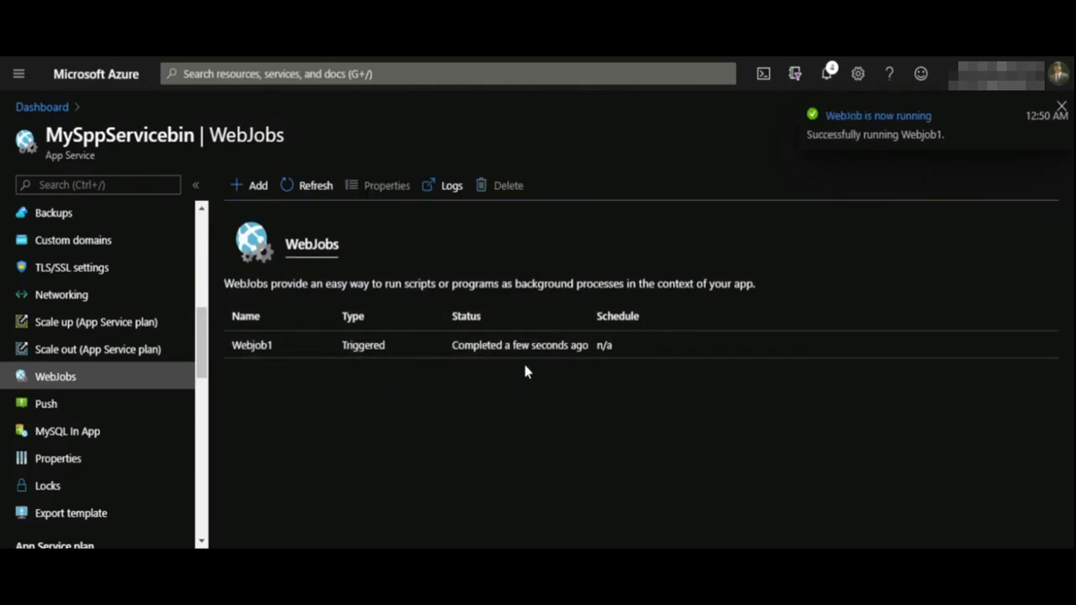
View the properties of Webjob1 and open its logs
left_click(257, 352)
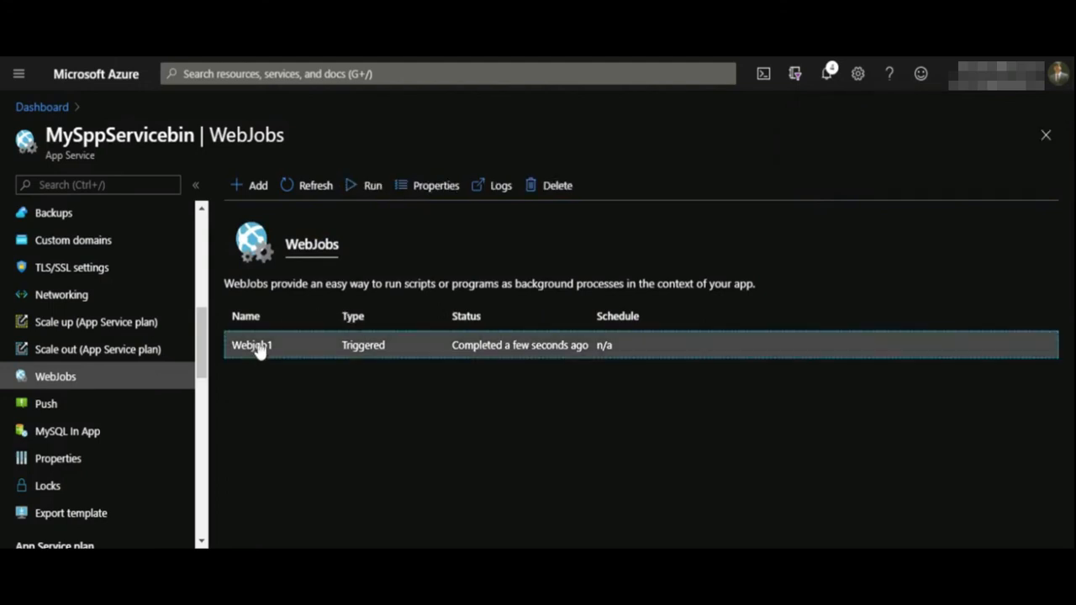
left_click(429, 188)
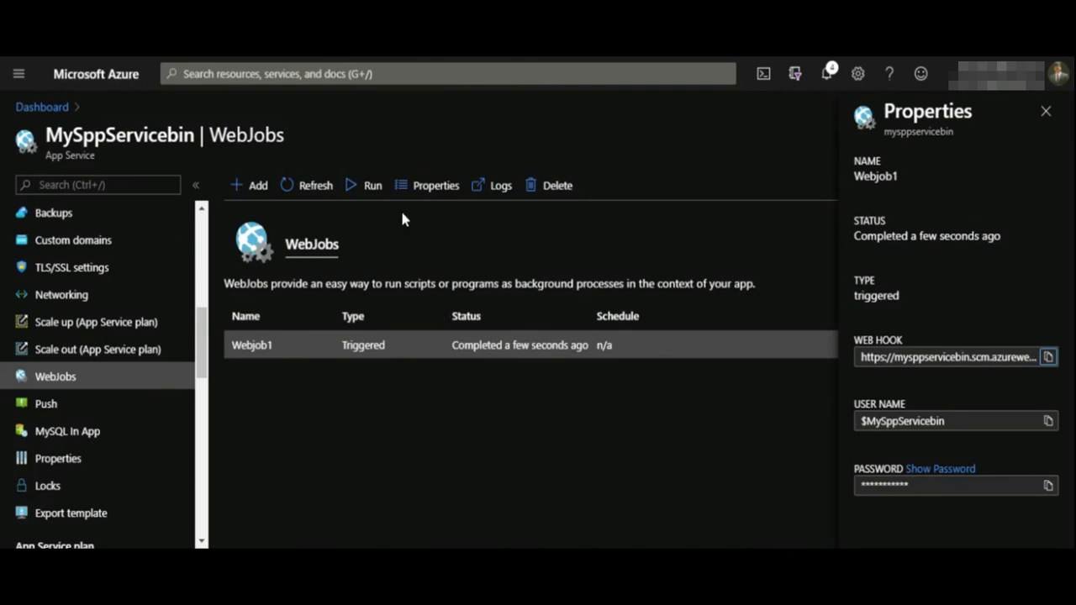
left_click(493, 197)
left_click(492, 186)
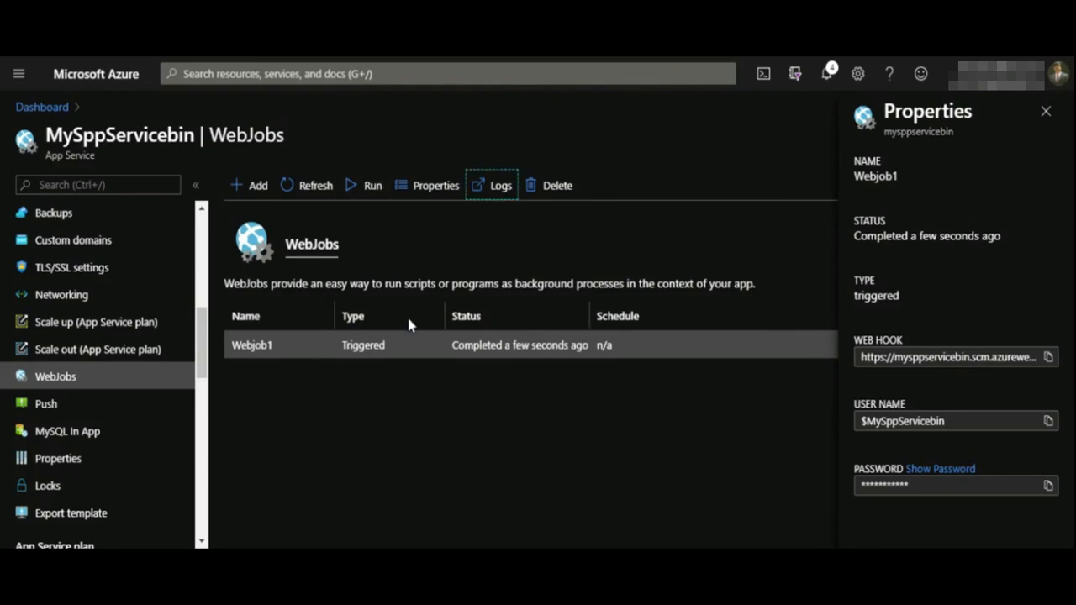